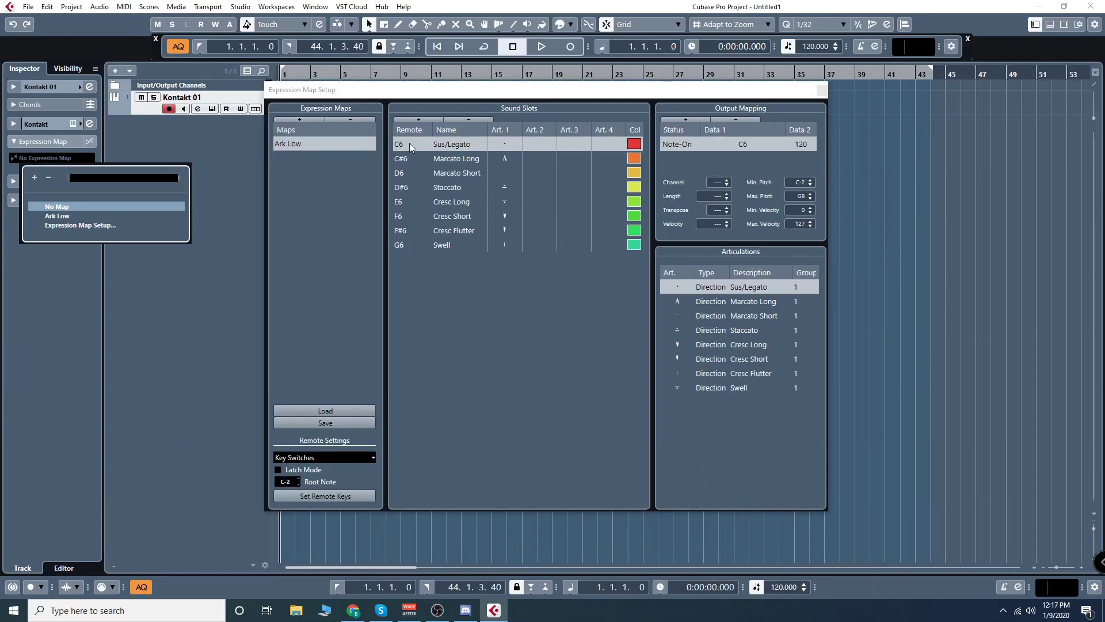
# Edit the C6 keyswitch of the Ark Low Sus/Legato slot, then move on to its name.
pyautogui.doubleClick(409, 144)
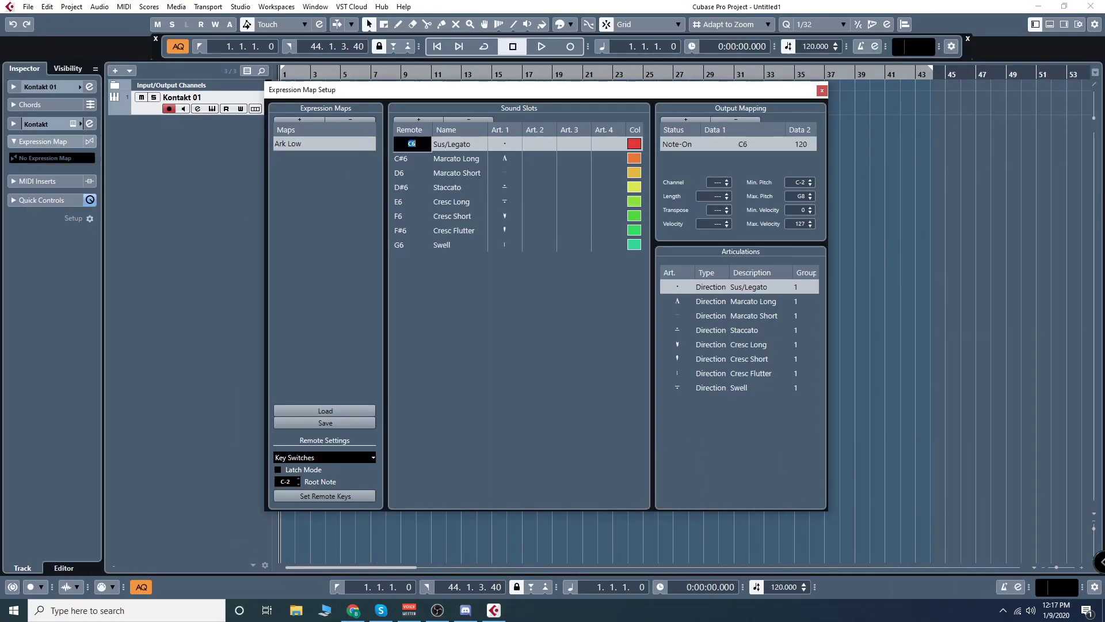
pyautogui.press('Tab')
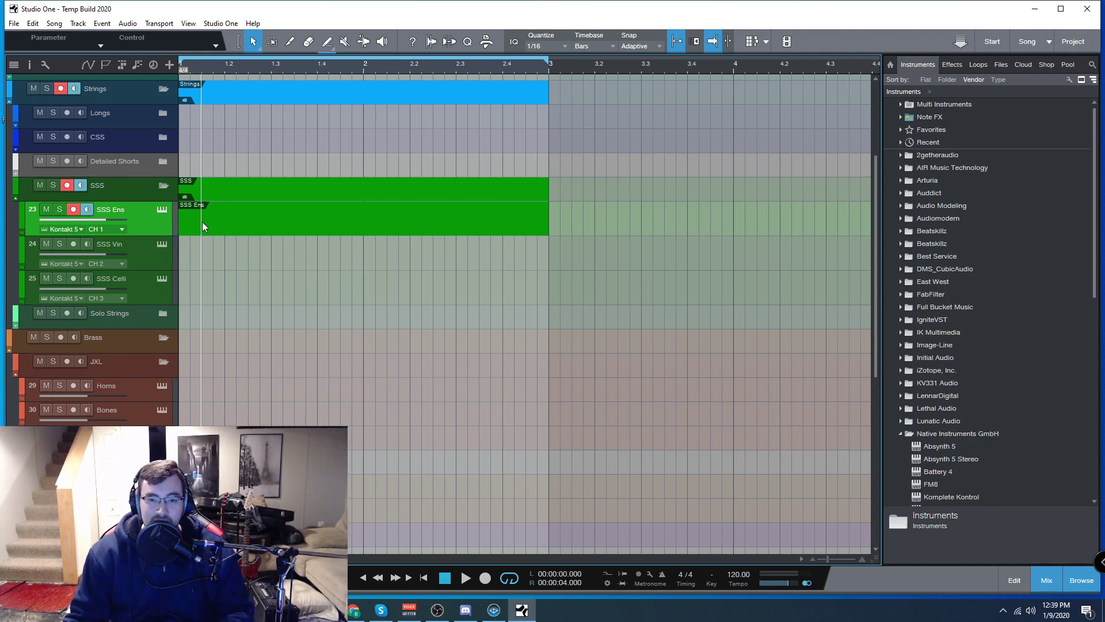
# Open the SSS Ens part in the editor, shift the window left, and show pitches from C -2.
pyautogui.doubleClick(207, 222)
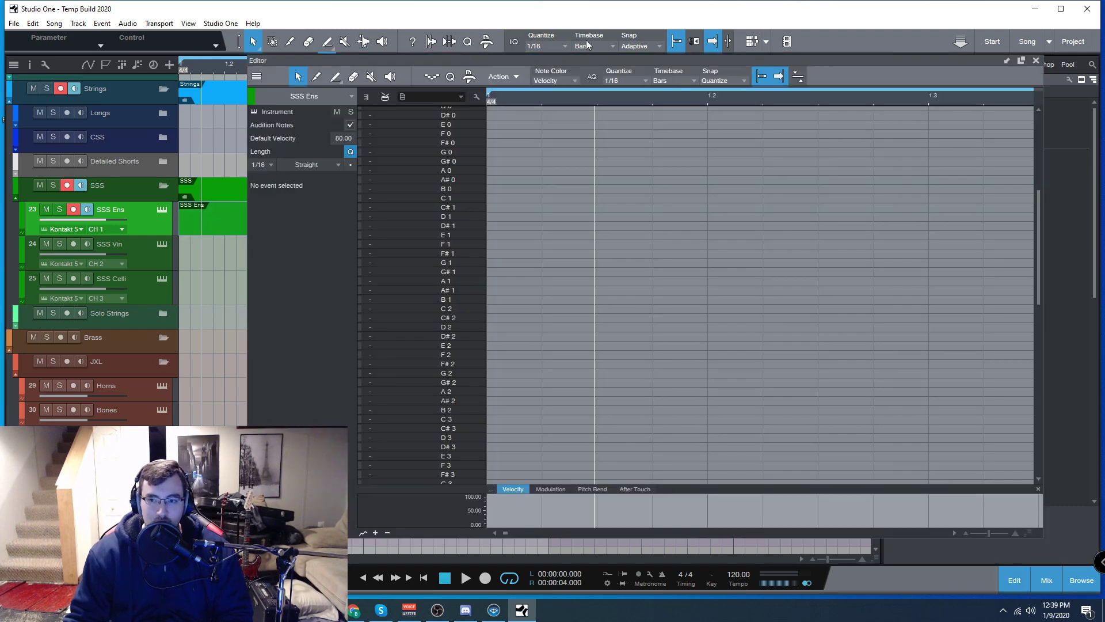
pyautogui.moveTo(584, 61); pyautogui.dragTo(524, 66)
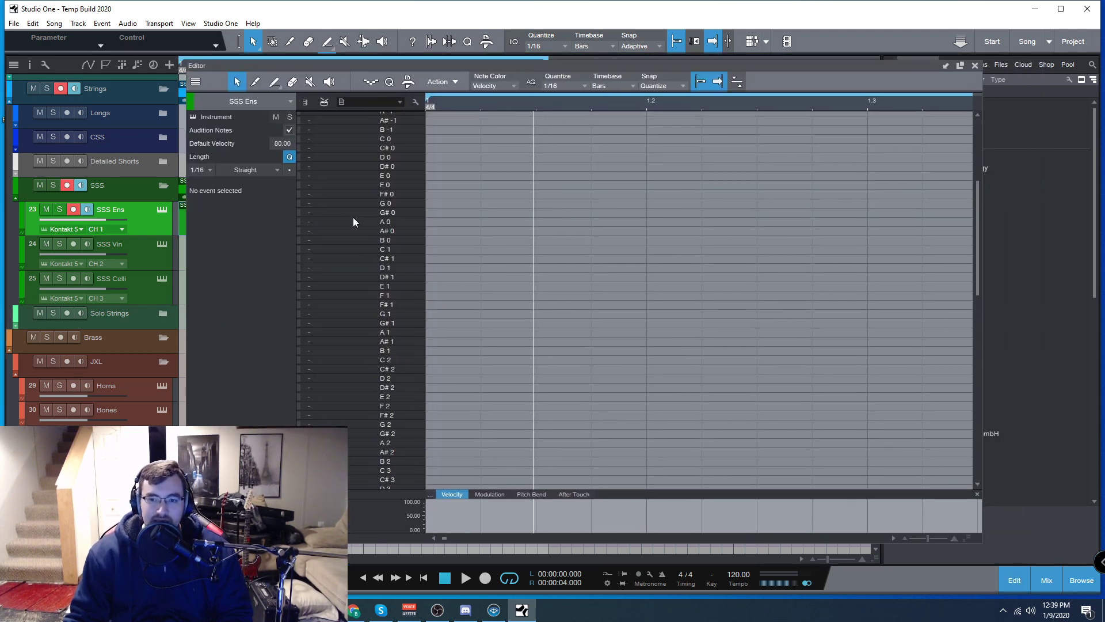
pyautogui.scroll(5, 384, 121)
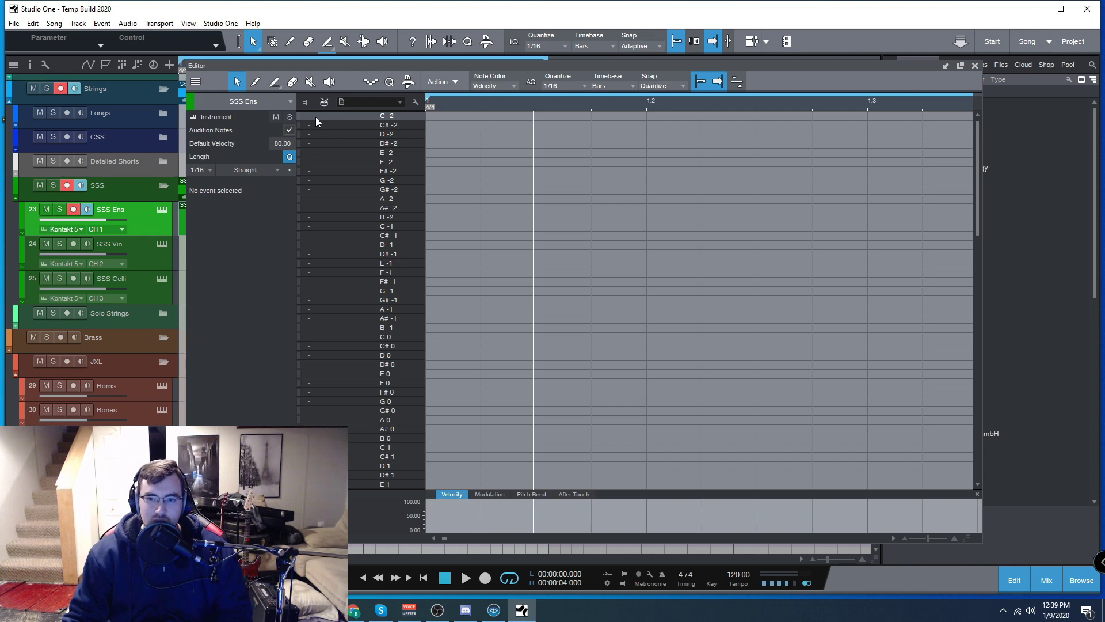
# Expand the pitch list columns, then bring up the track's Kontakt instrument, reposition it, and close it.
pyautogui.click(414, 102)
pyautogui.click(161, 209)
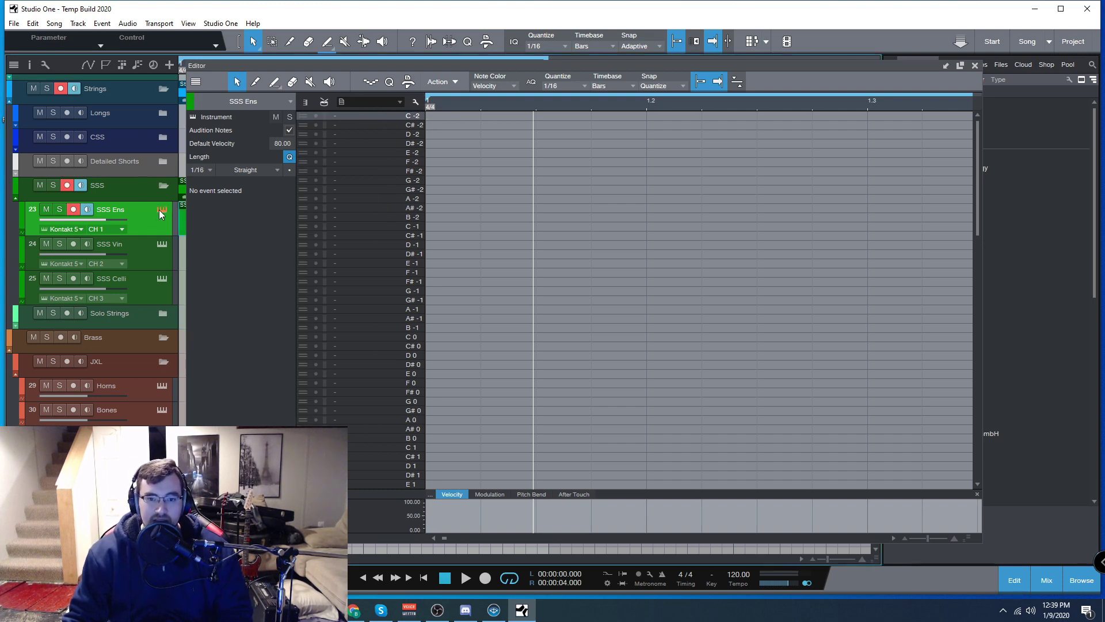
pyautogui.moveTo(720, 50); pyautogui.dragTo(488, 11)
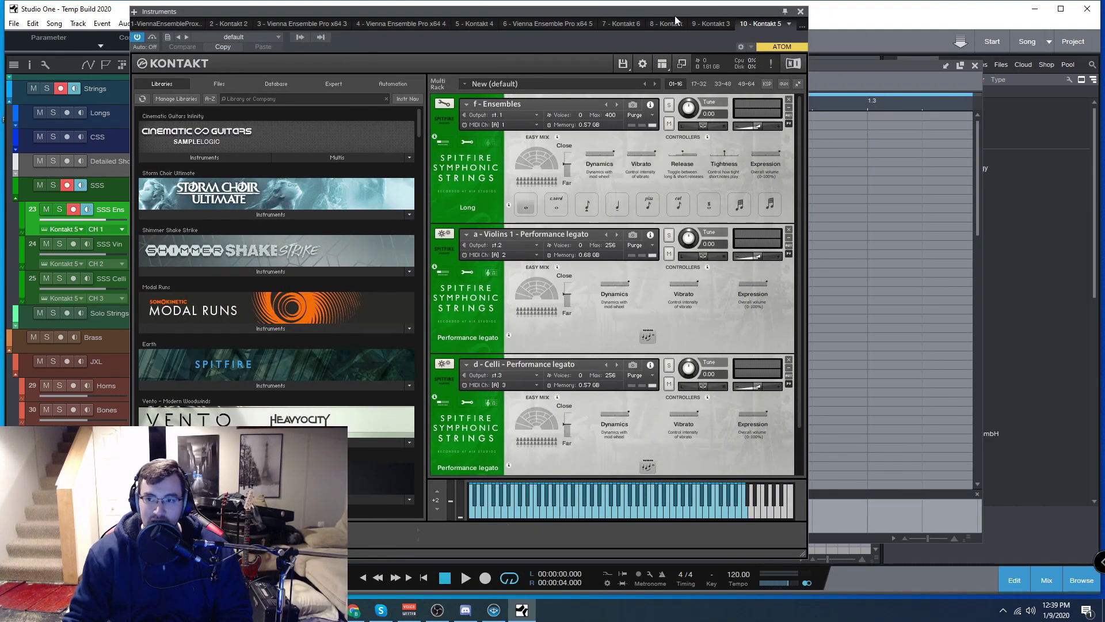
pyautogui.click(800, 11)
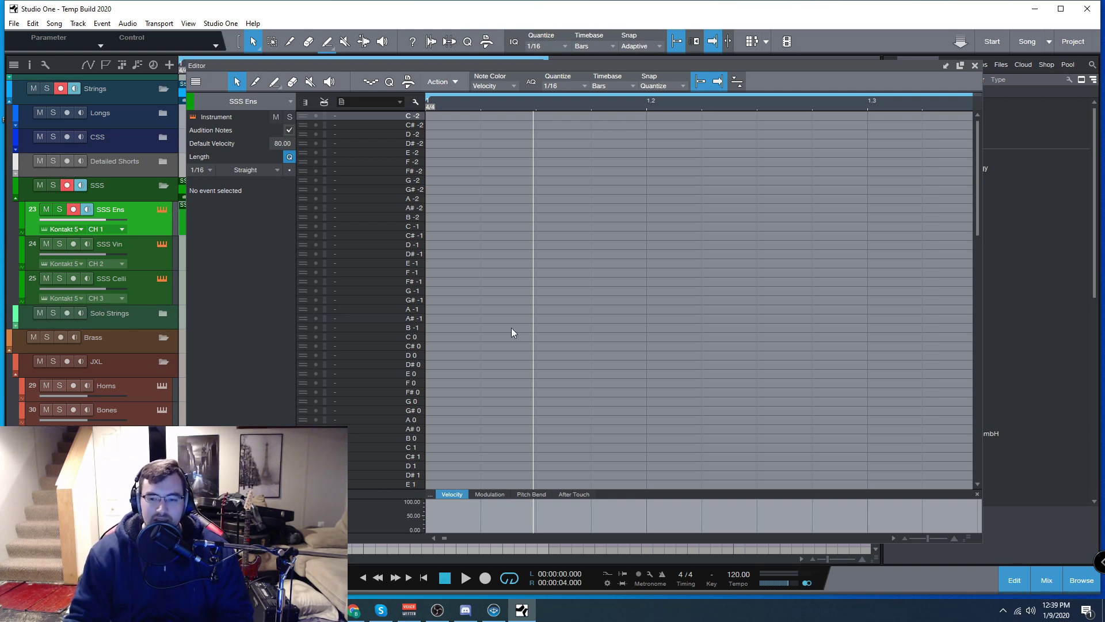
# Toggle the editor from drum view to keyboard and back, then reopen Kontakt with F11.
pyautogui.scroll(-5, 506, 358)
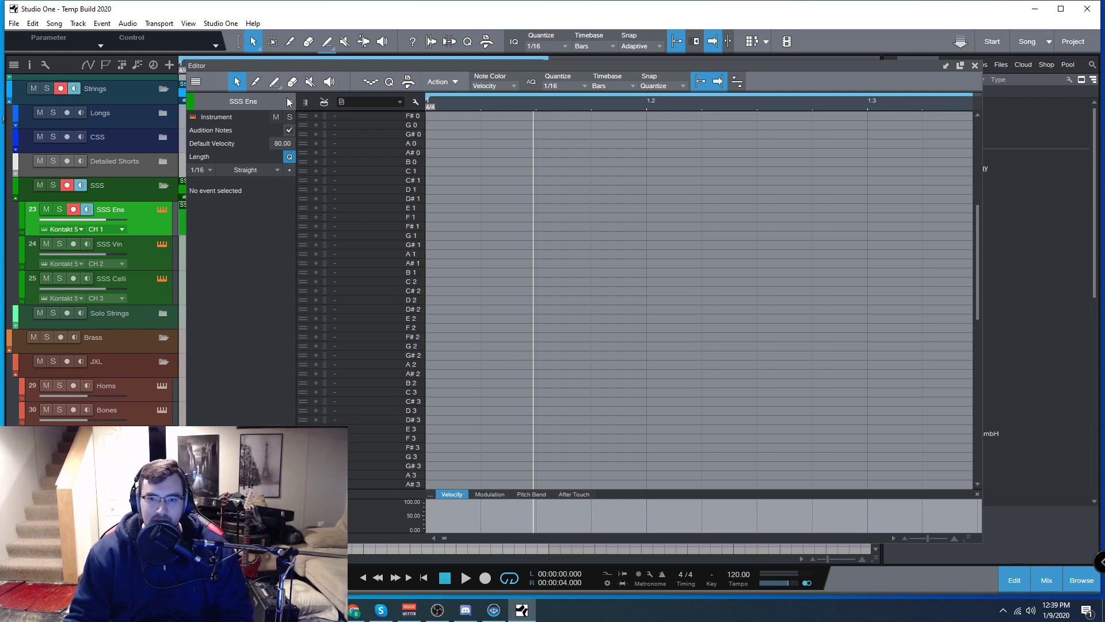
pyautogui.click(305, 102)
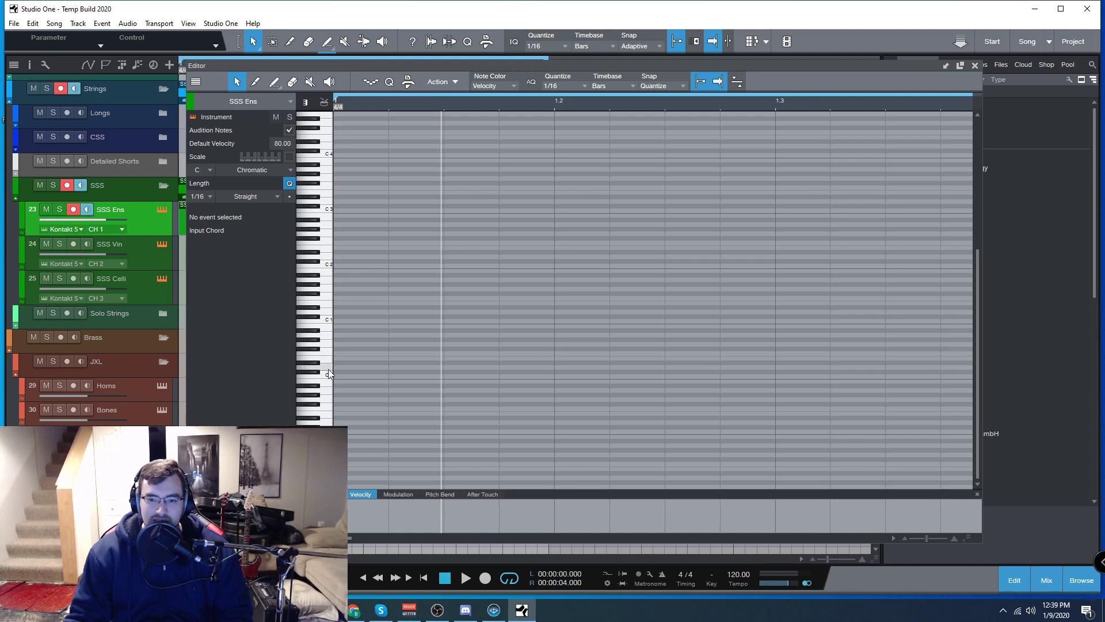
pyautogui.scroll(8, 369, 348)
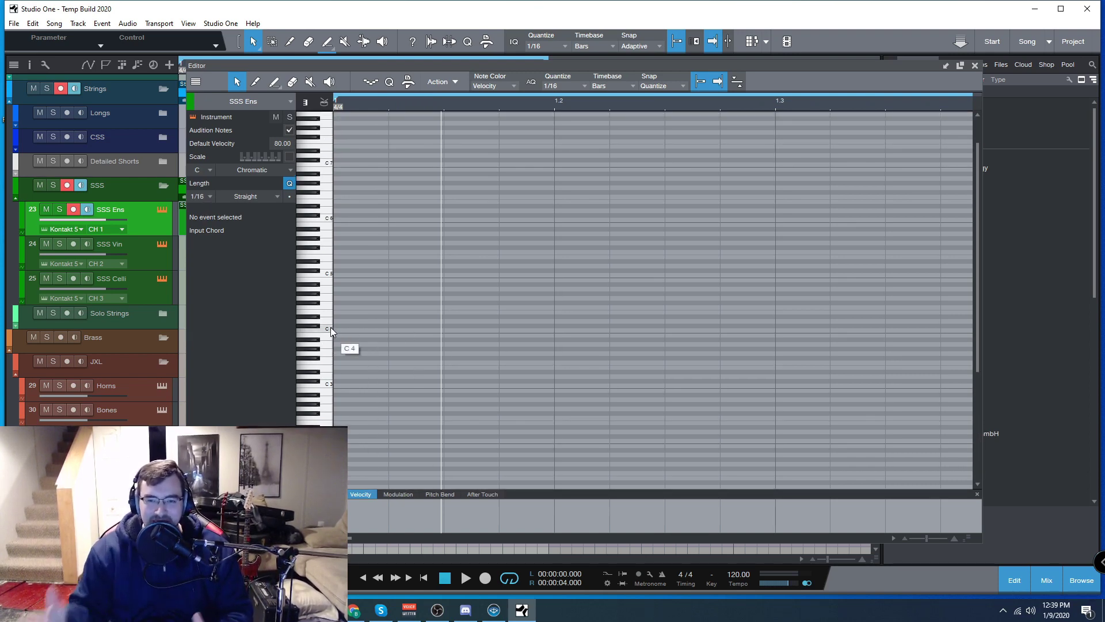
pyautogui.click(324, 102)
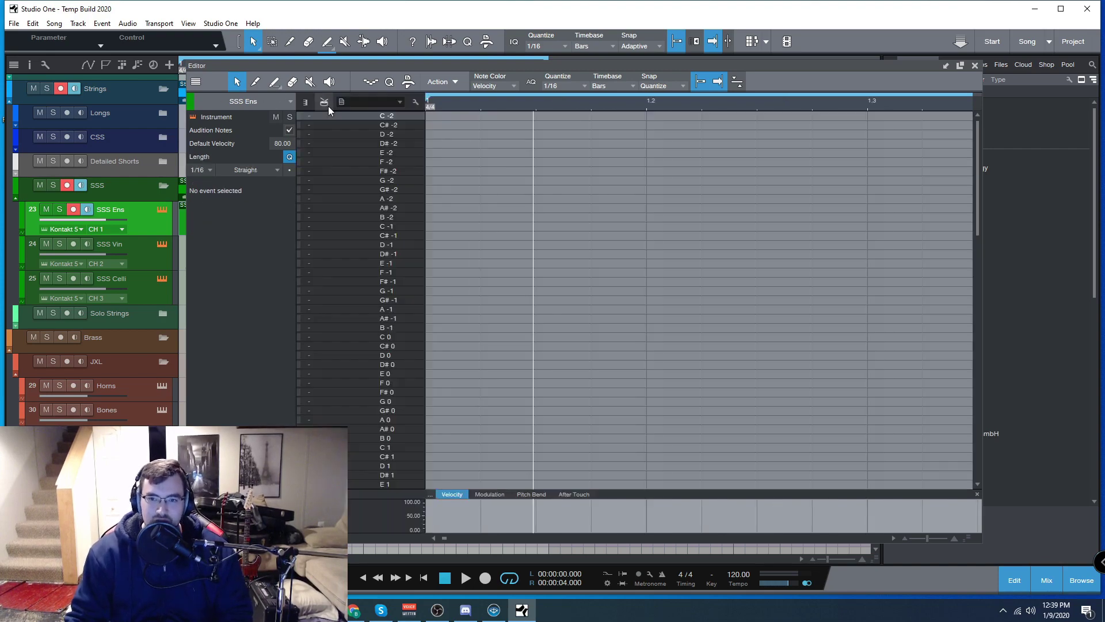
pyautogui.press('F11')
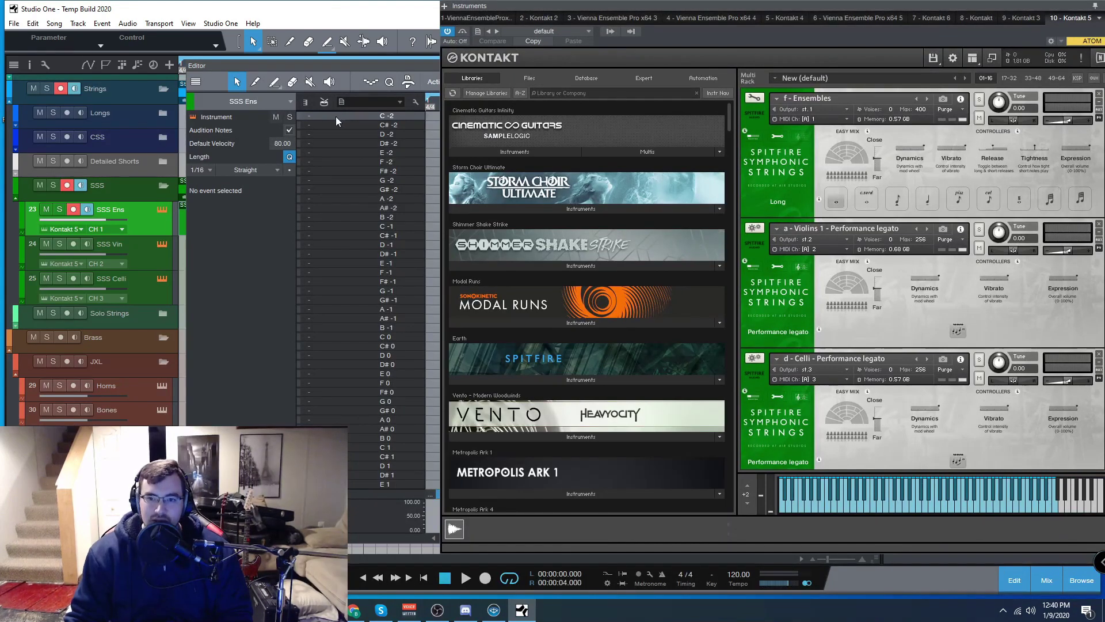
# Name pitches C -2 to G# -2 Sustain, Con Sord through Trill Maj, then preview the labels.
pyautogui.click(416, 102)
pyautogui.doubleClick(338, 117)
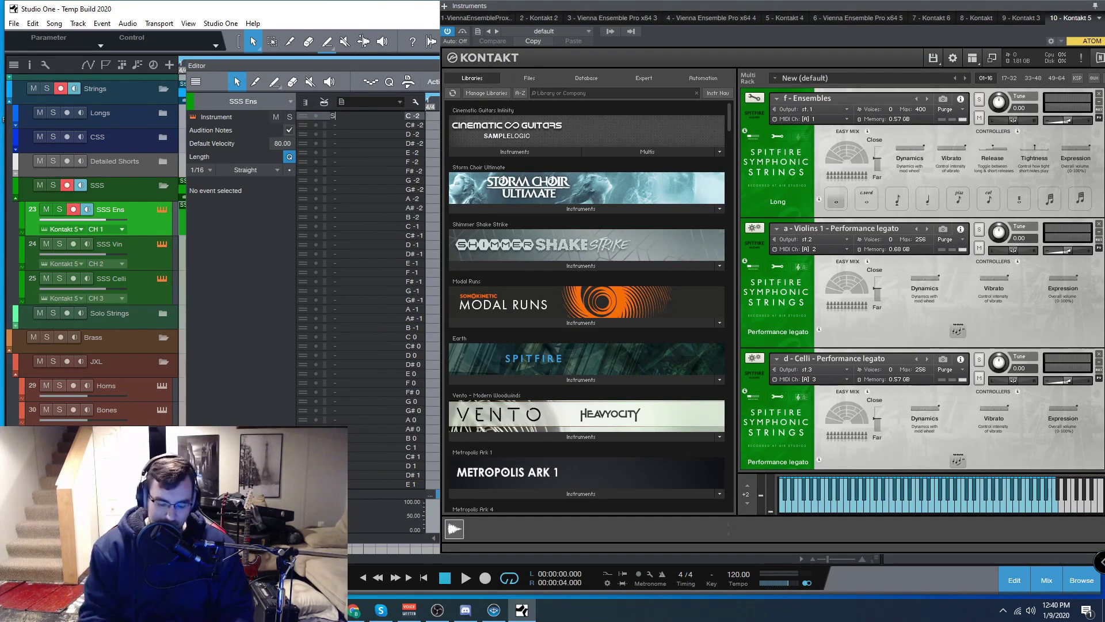
pyautogui.write('Sustain')
pyautogui.press('Return')
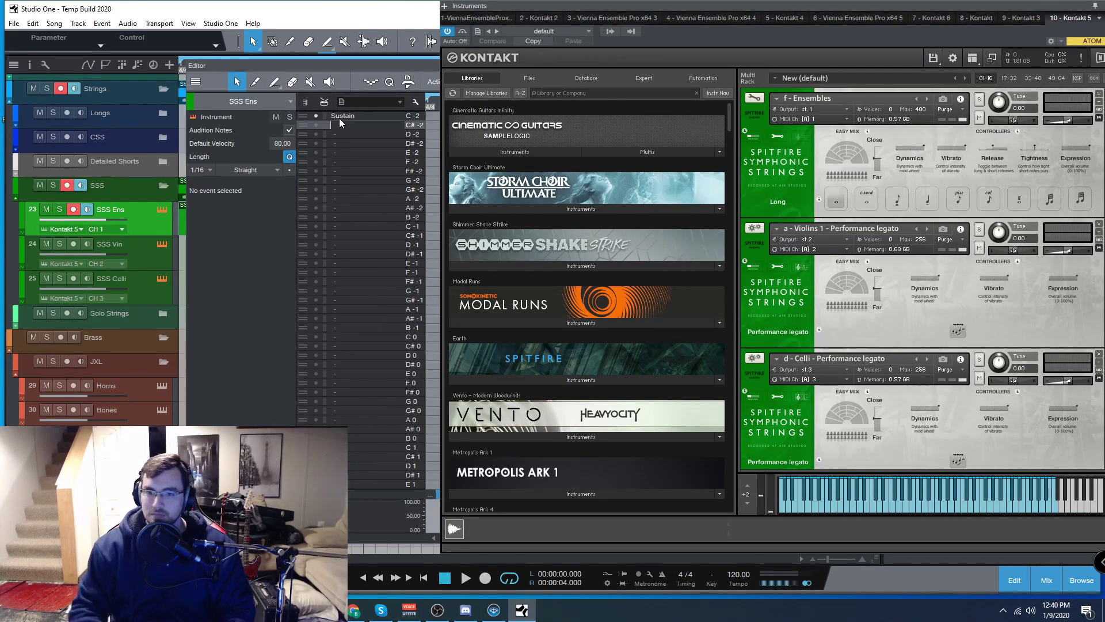
pyautogui.write('Con Sord')
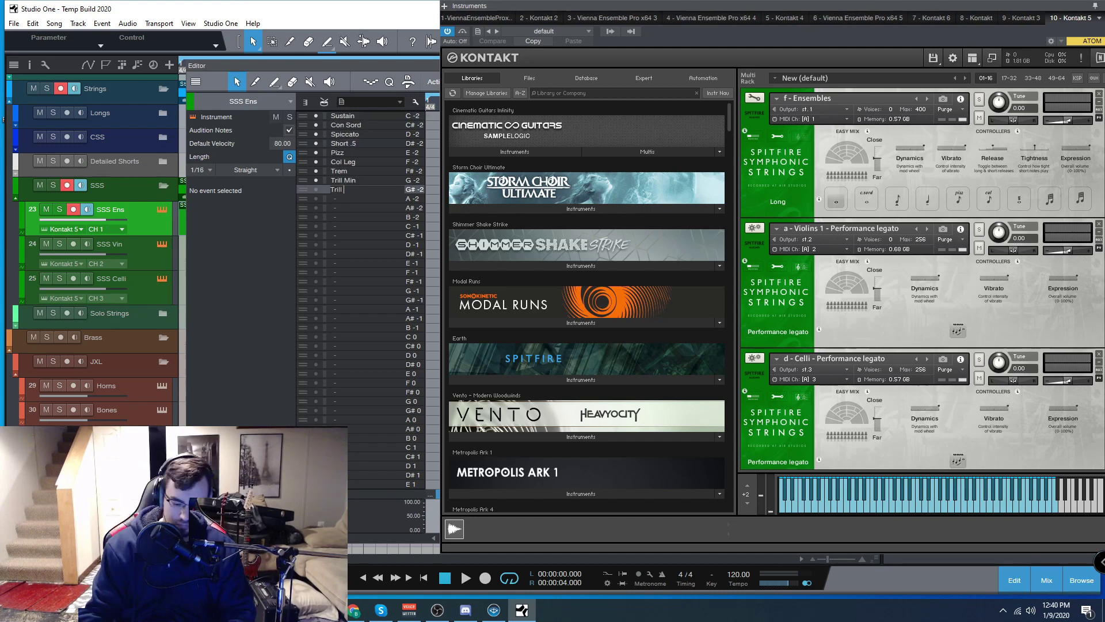
pyautogui.press('Return')
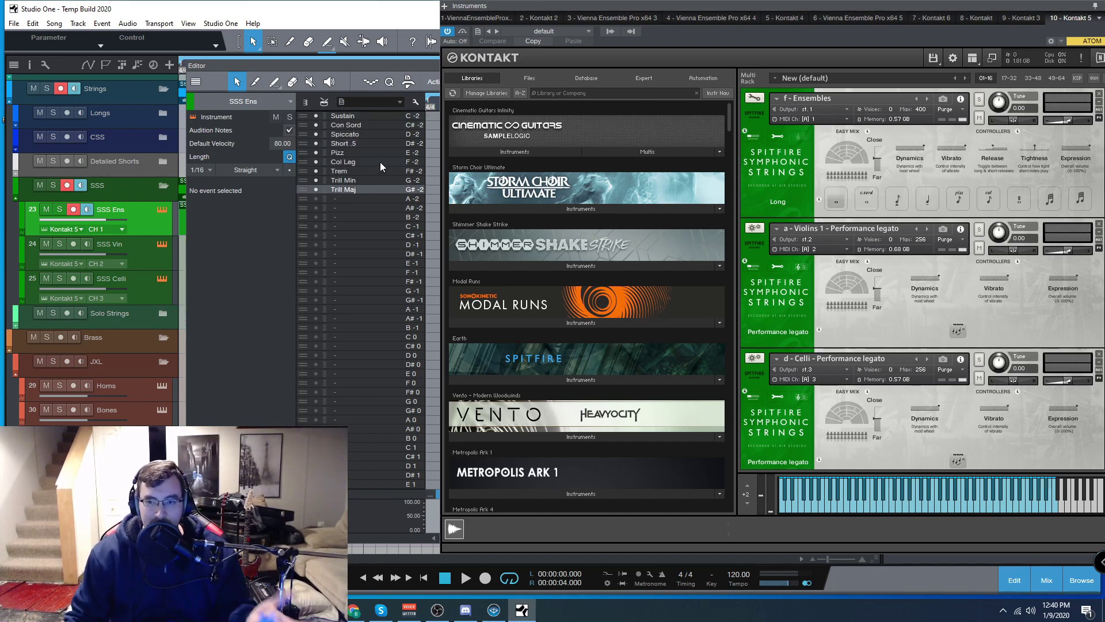
pyautogui.click(416, 107)
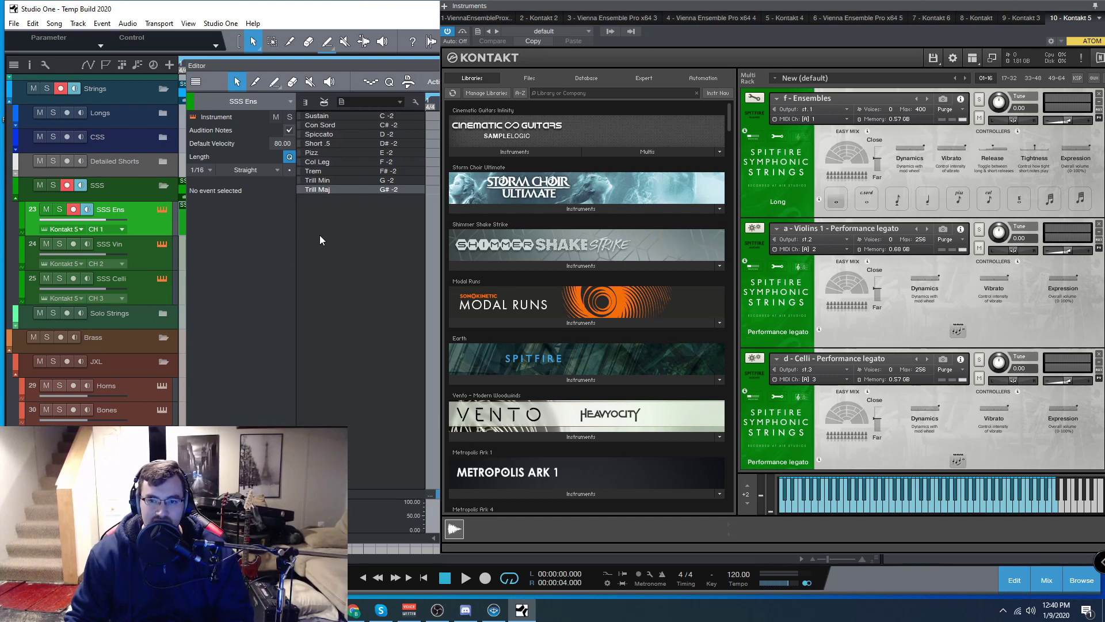
pyautogui.click(416, 103)
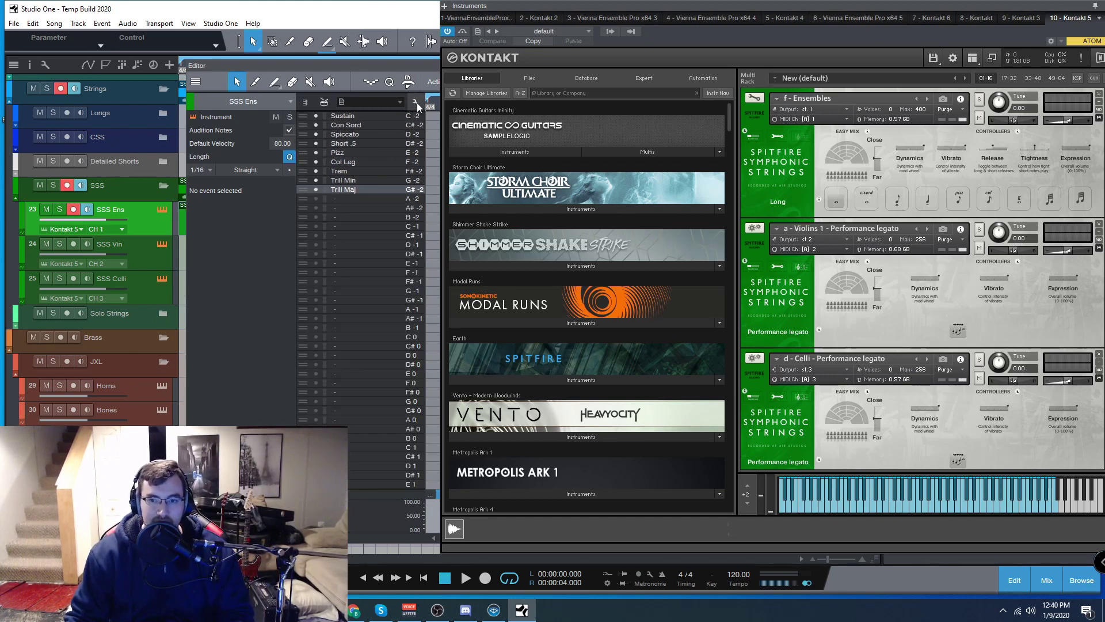
# Store the current pitch names as a preset named 'SSS'.
pyautogui.click(343, 101)
pyautogui.click(369, 182)
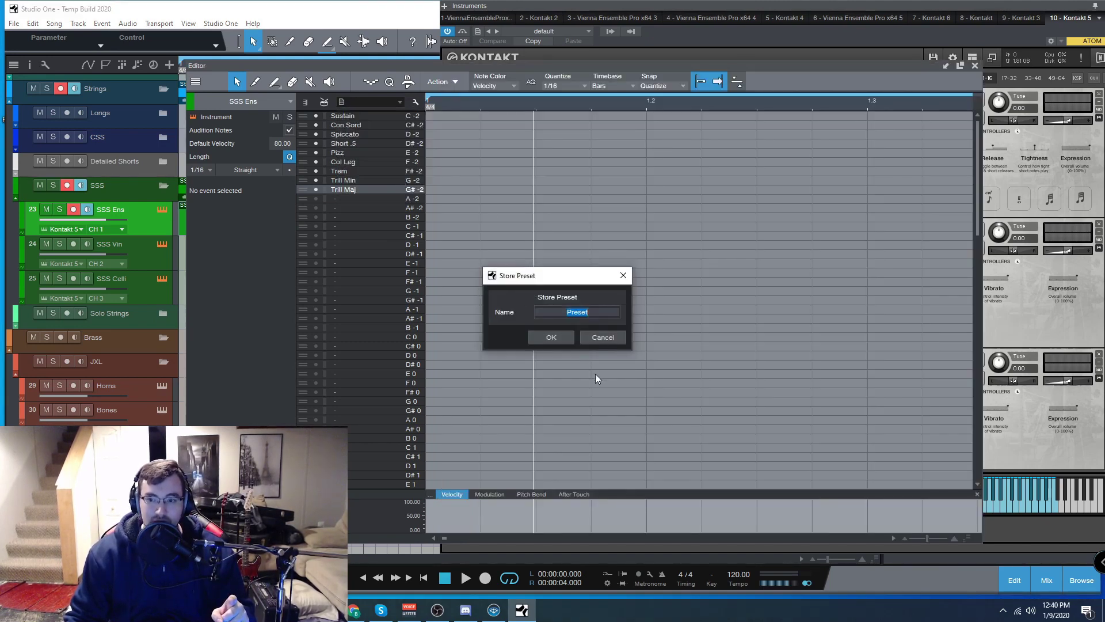
pyautogui.write('SSS')
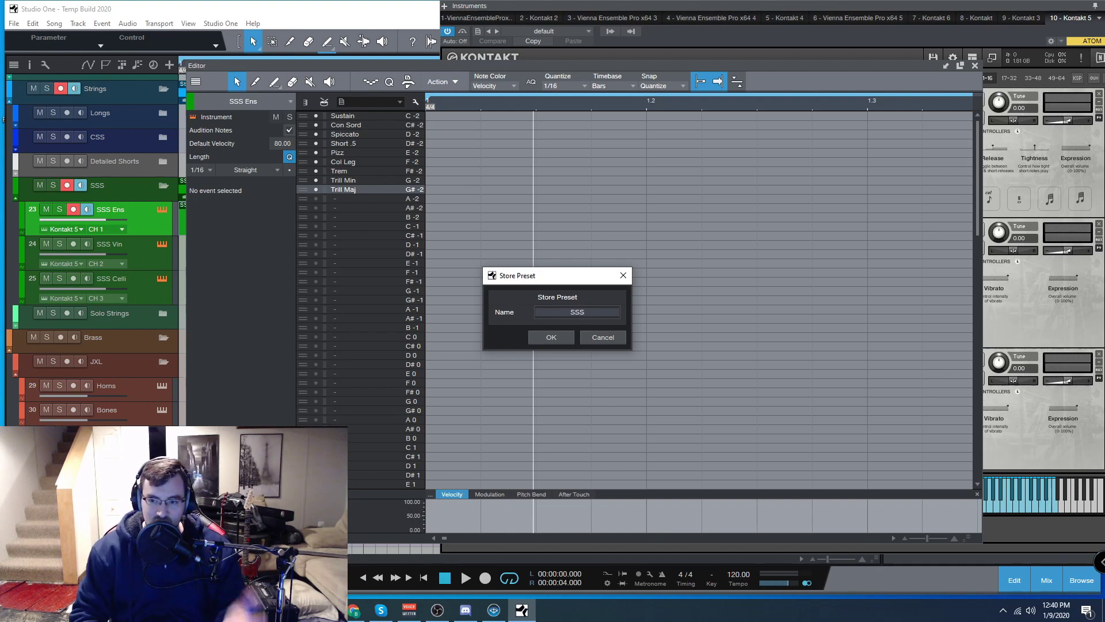
pyautogui.click(555, 337)
pyautogui.click(416, 103)
# Check that 'SSS' appears in the saved pitch-name preset list.
pyautogui.click(400, 102)
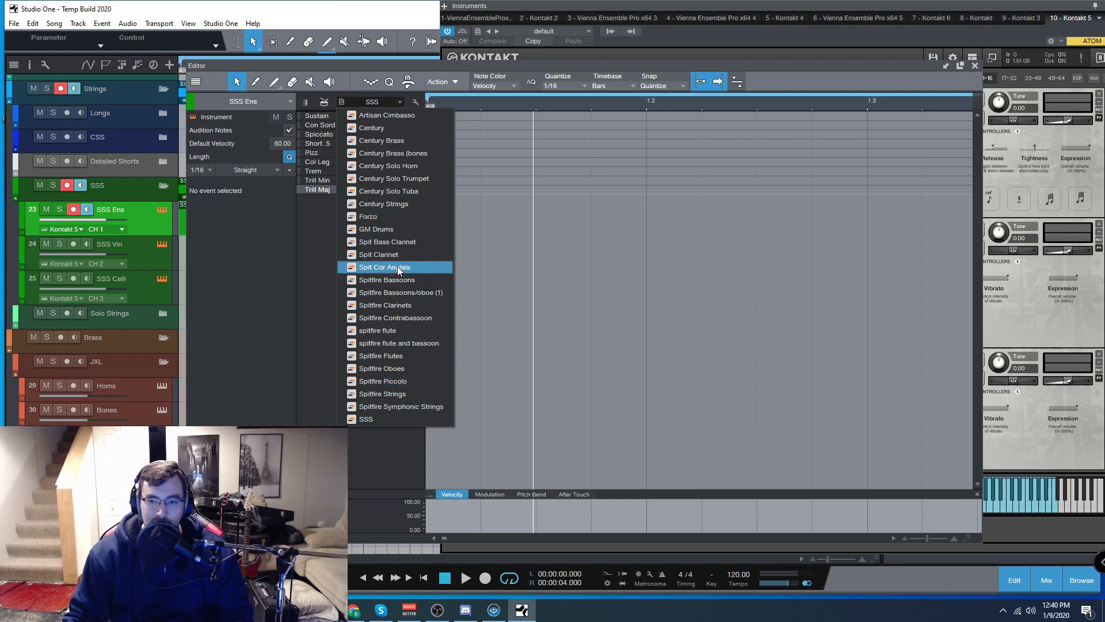
pyautogui.click(397, 67)
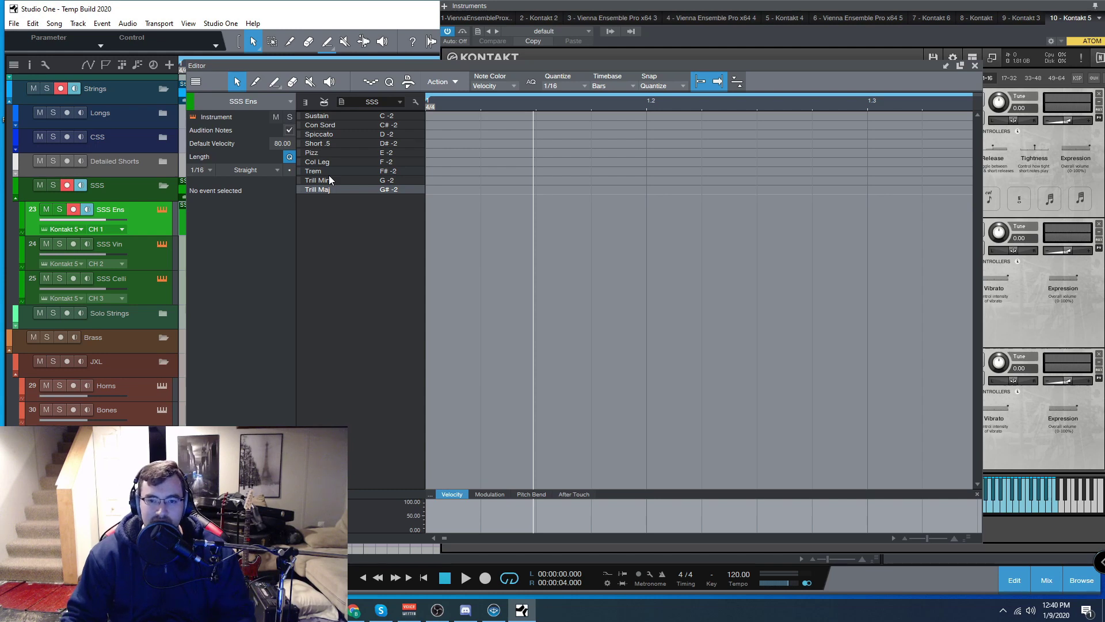
pyautogui.click(401, 100)
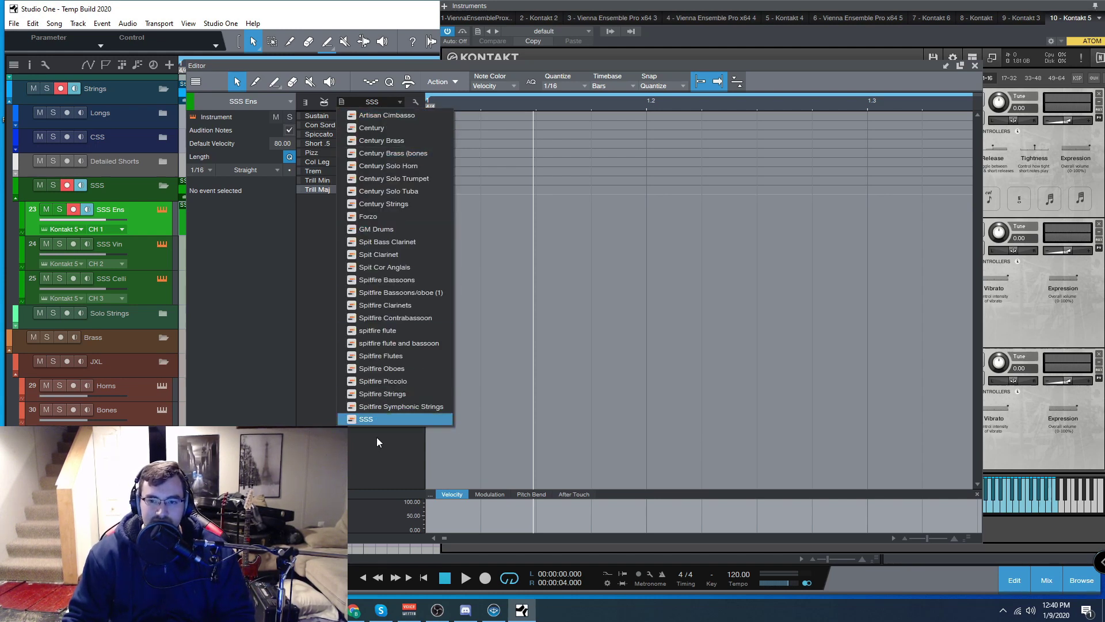
pyautogui.click(461, 64)
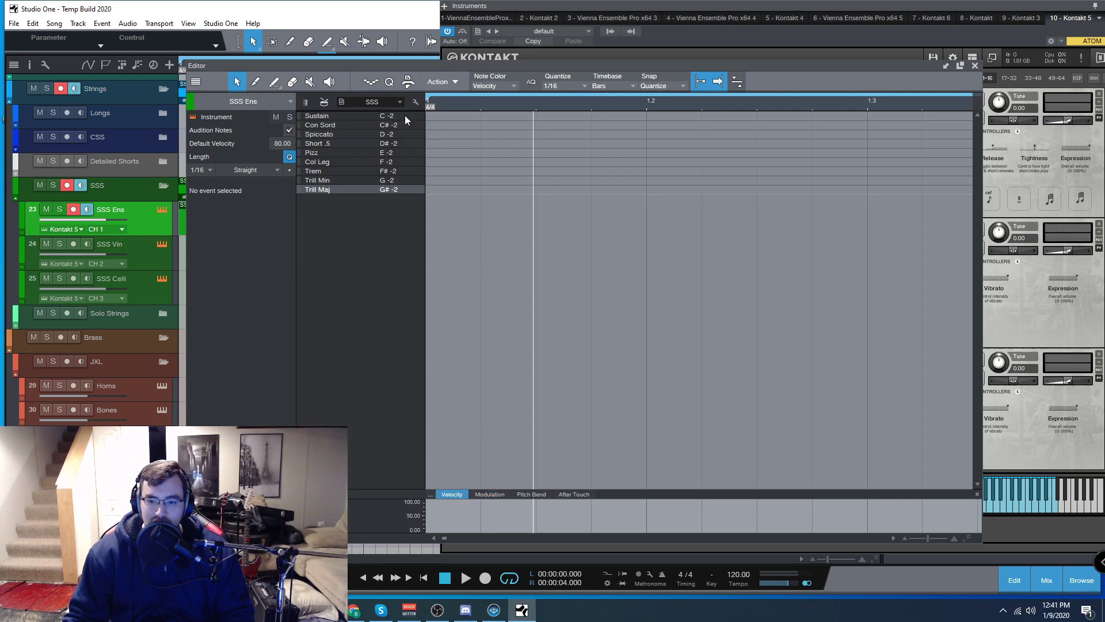
# In keyboard view, draw test notes from C5 and stretch the C#5 note to bar 2.
pyautogui.click(305, 103)
pyautogui.moveTo(348, 278)
pyautogui.mouseDown()
pyautogui.moveTo(773, 257)
pyautogui.moveTo(886, 274)
pyautogui.mouseUp()
pyautogui.press('w')
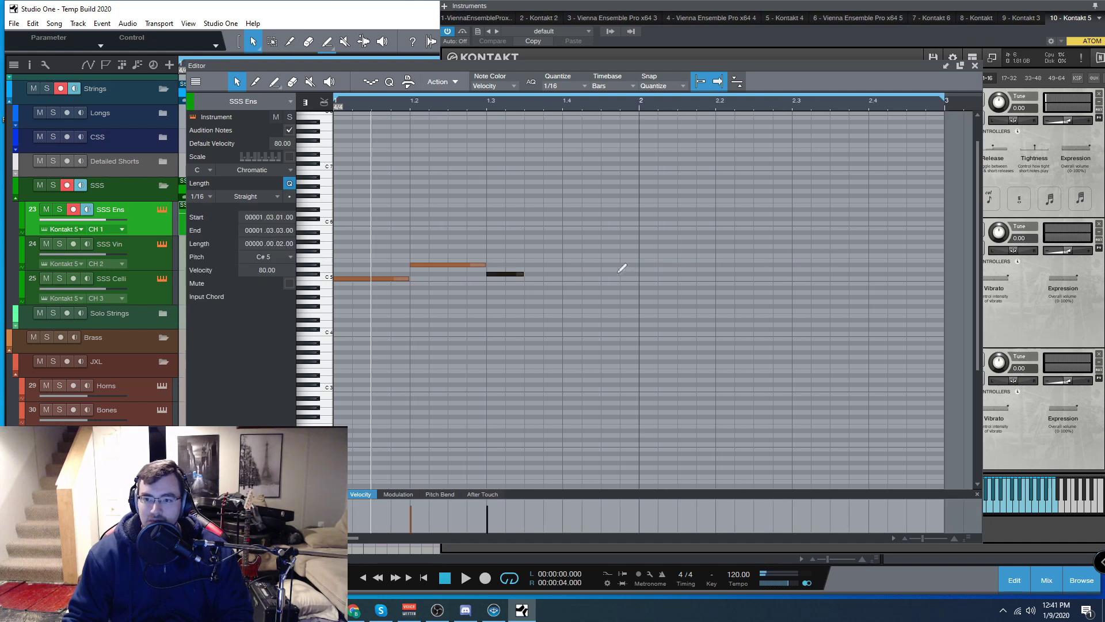
pyautogui.moveTo(521, 274); pyautogui.dragTo(638, 274)
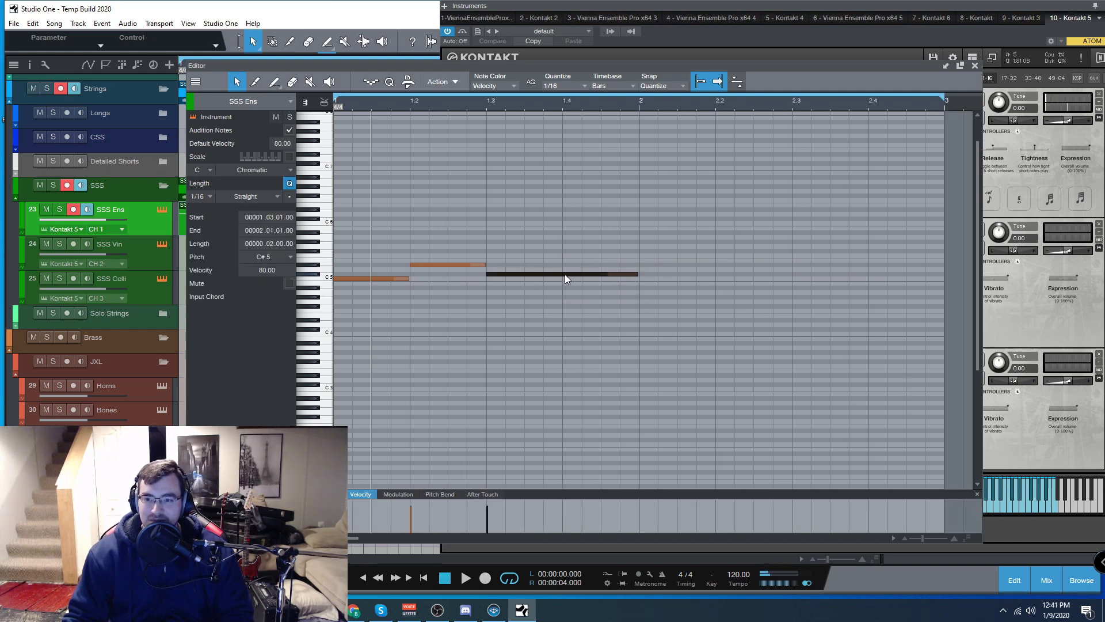
pyautogui.click(565, 276)
pyautogui.click(364, 580)
# Play back the test notes and stop playback.
pyautogui.press('space')
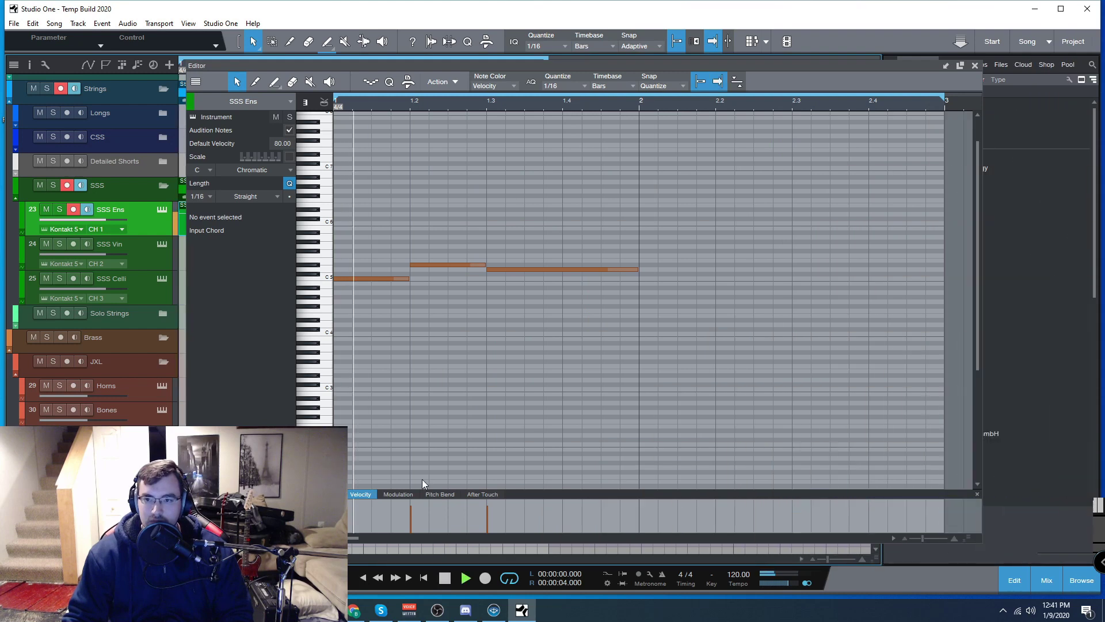
pyautogui.click(445, 578)
pyautogui.scroll(-4, 454, 324)
pyautogui.scroll(-3, 439, 314)
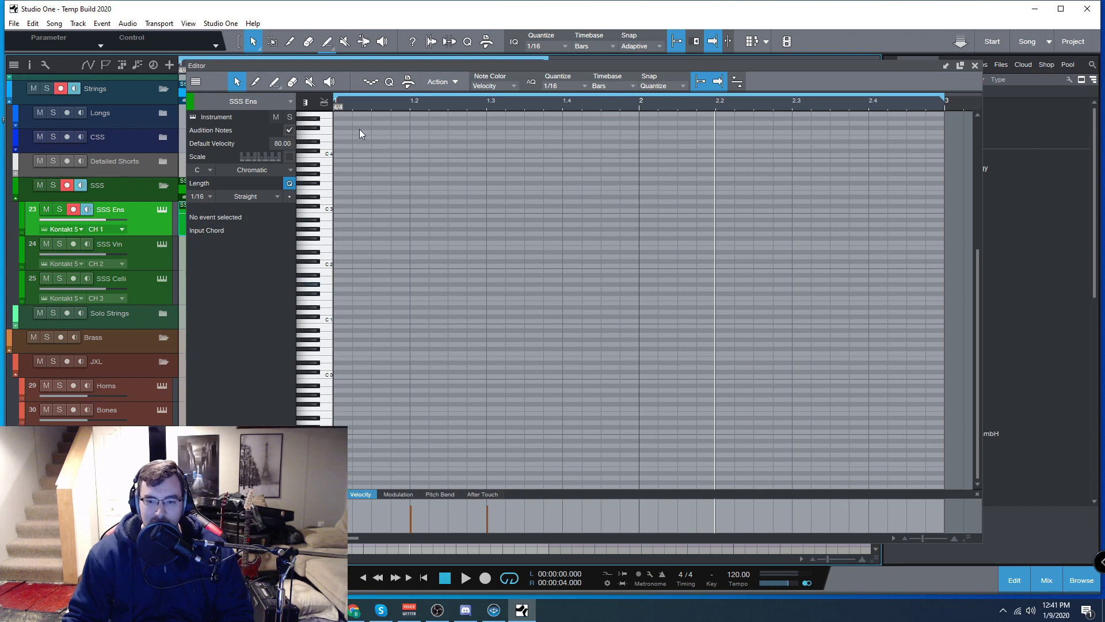
# In the articulation list, place markers on Spiccato, Pizz at bar 1.2, and Trem at bar 1.3.
pyautogui.click(324, 102)
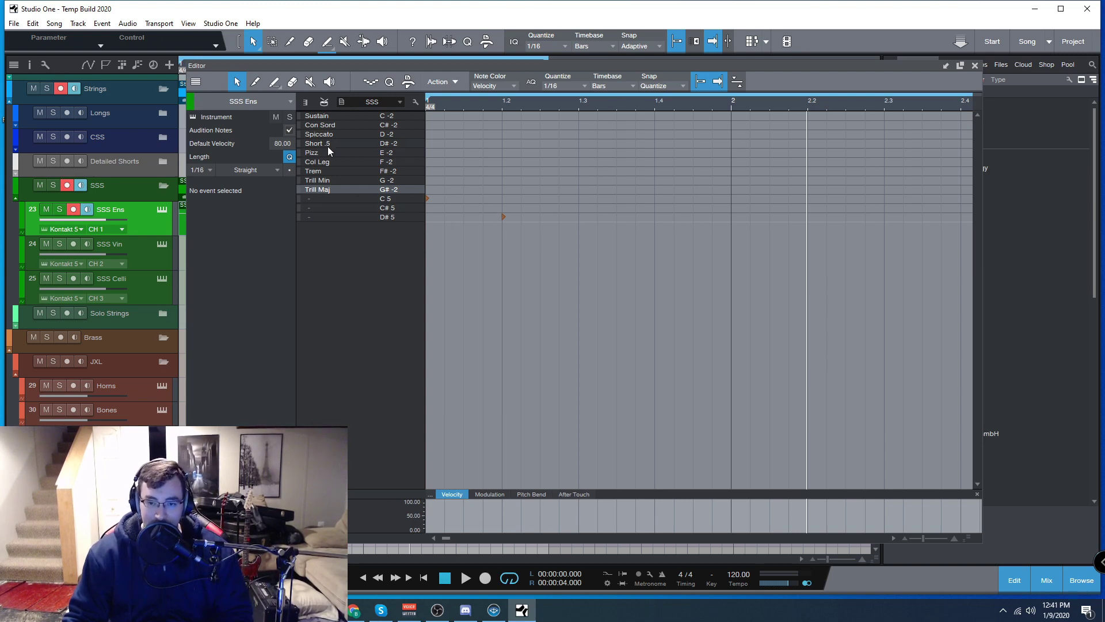
pyautogui.click(431, 135)
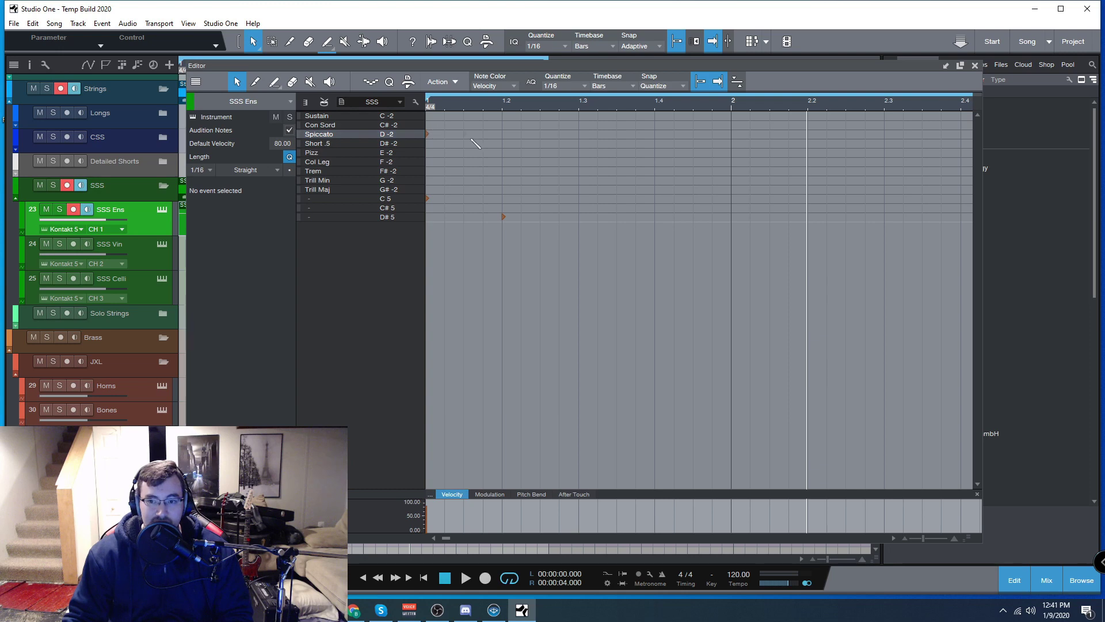
pyautogui.click(505, 153)
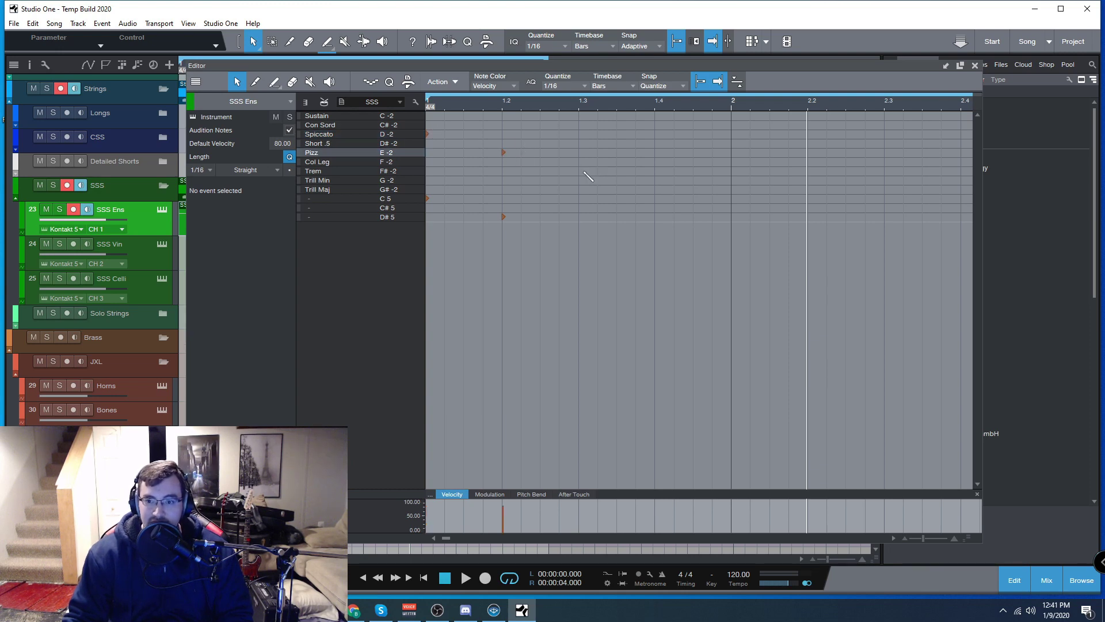
pyautogui.click(583, 170)
pyautogui.click(363, 579)
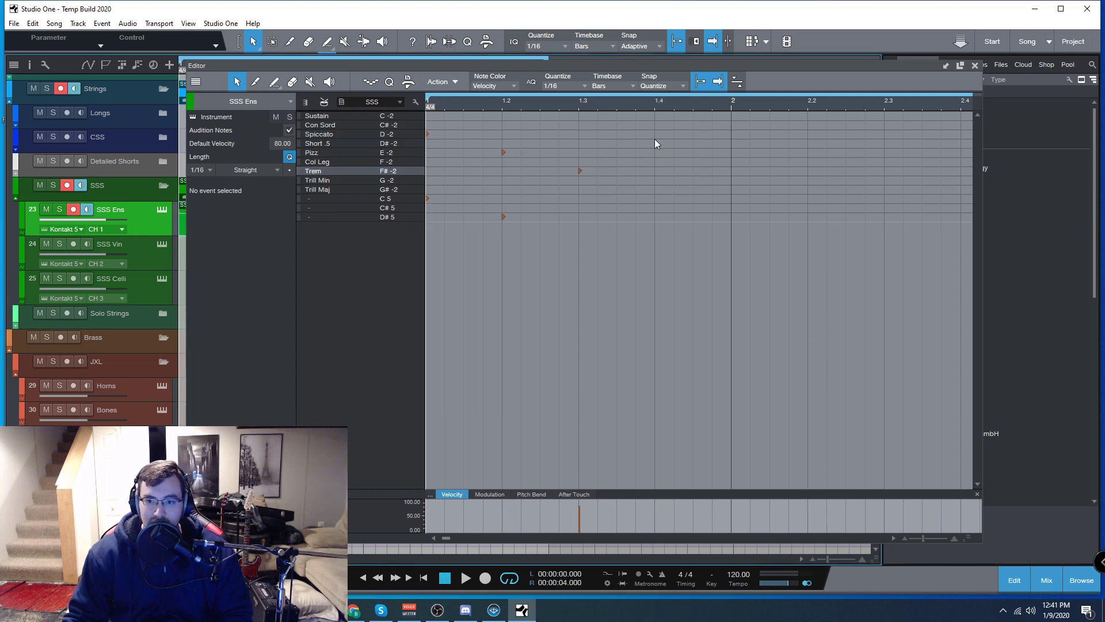
# Play the markers, move the Trem marker up to Col Leg, then select the three test markers.
pyautogui.press('space')
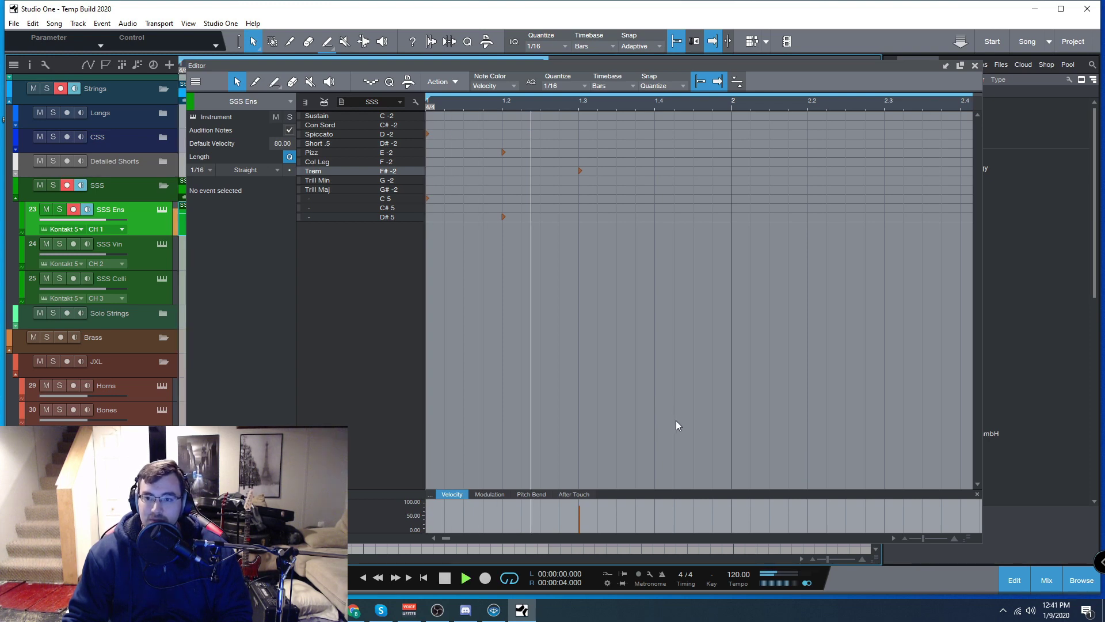
pyautogui.click(444, 578)
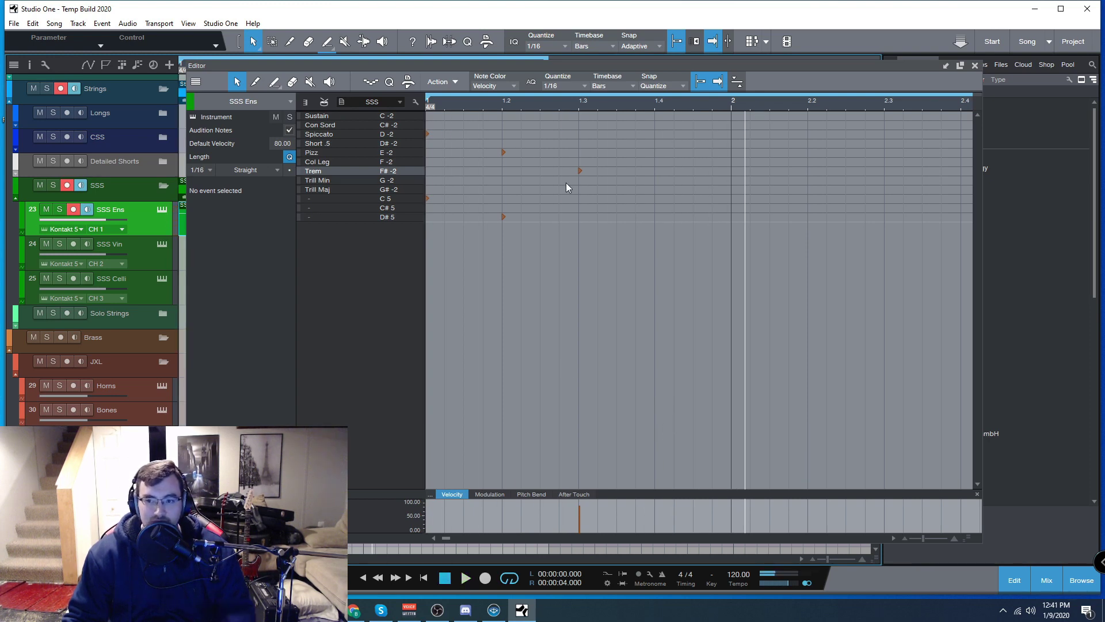
pyautogui.click(580, 171)
pyautogui.moveTo(580, 171)
pyautogui.mouseDown()
pyautogui.moveTo(579, 143)
pyautogui.moveTo(384, 117)
pyautogui.mouseUp()
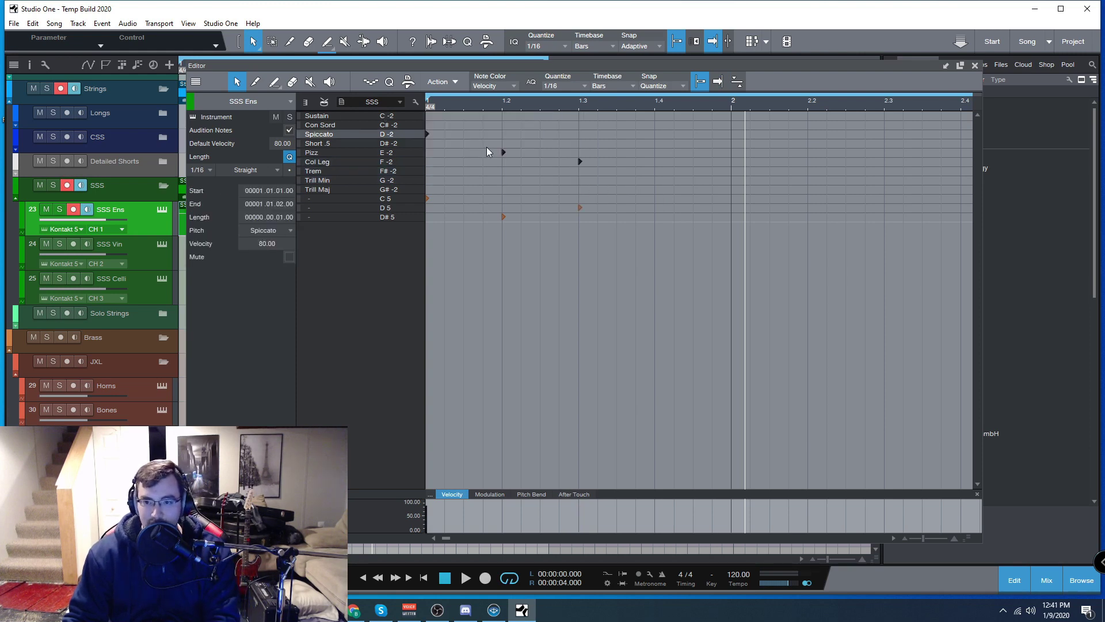
pyautogui.press('Delete')
pyautogui.click(427, 198)
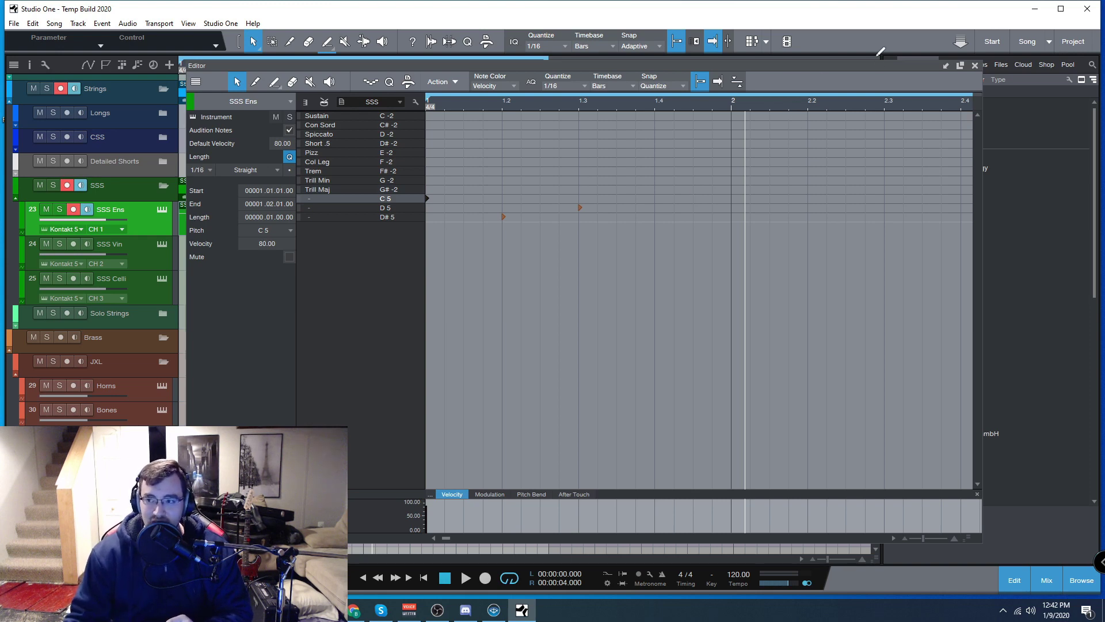
# Nudge the editor window slightly to the left.
pyautogui.moveTo(834, 68); pyautogui.dragTo(810, 70)
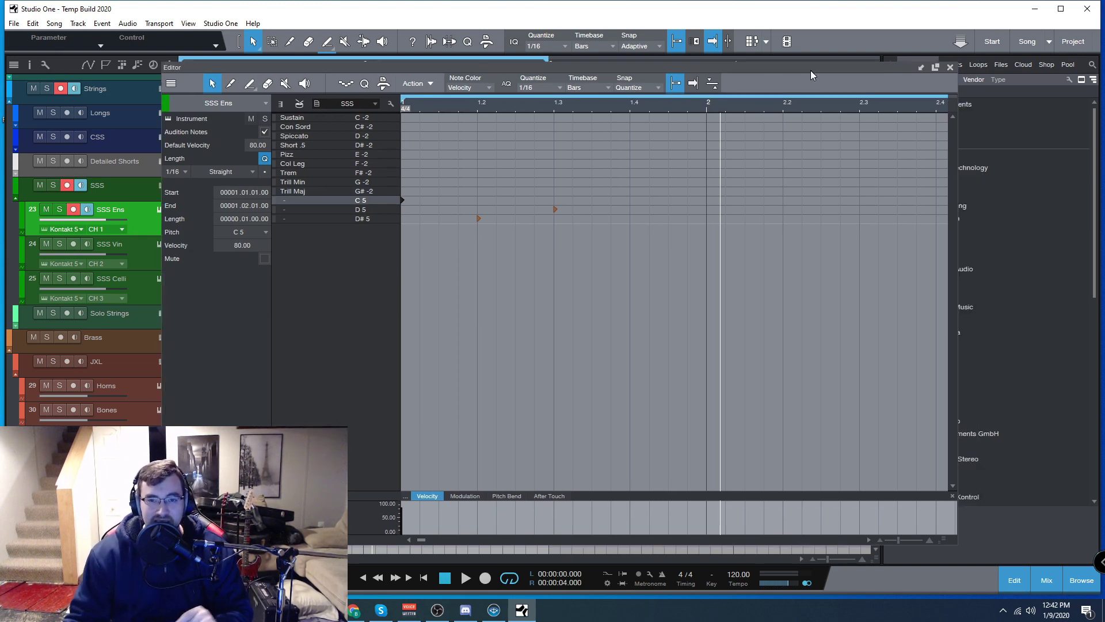